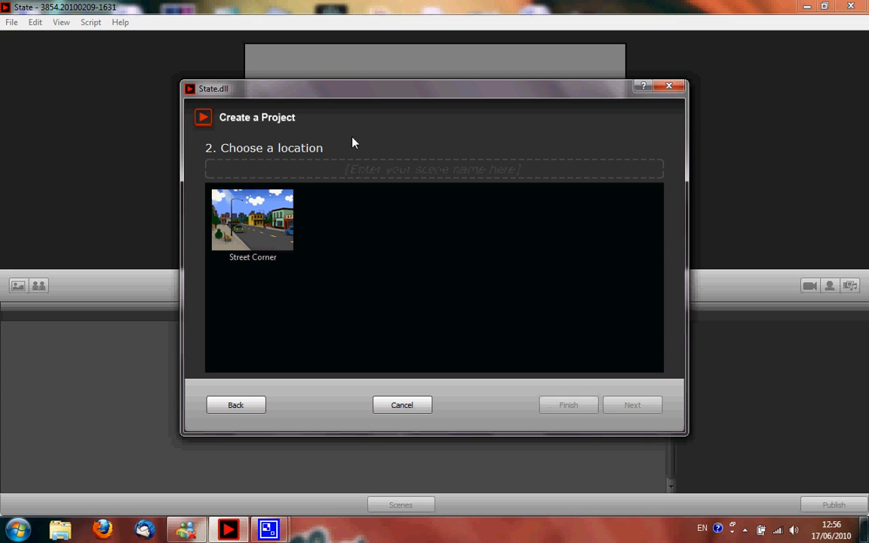
Name the new project's scene "Street", choose the Street Corner location, and continue to actor selection.
left_click(366, 170)
type("Street")
left_click(253, 226)
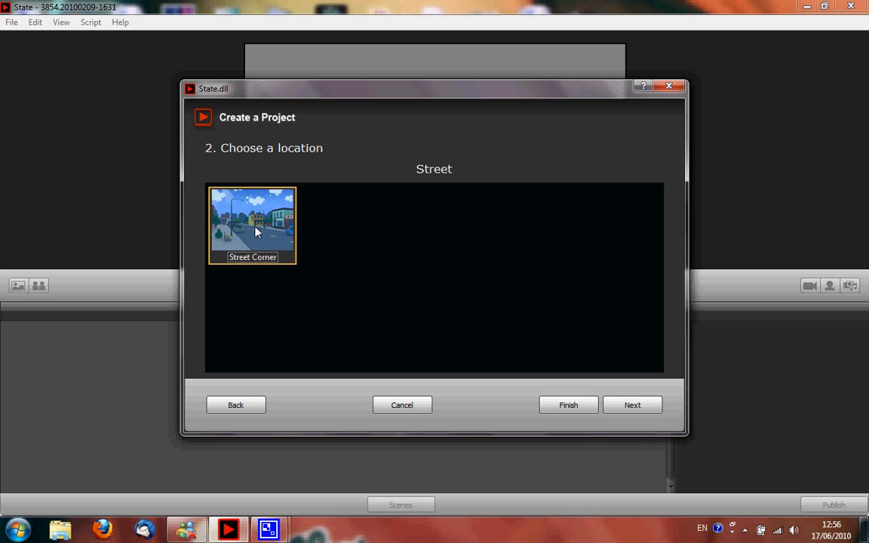
left_click(632, 406)
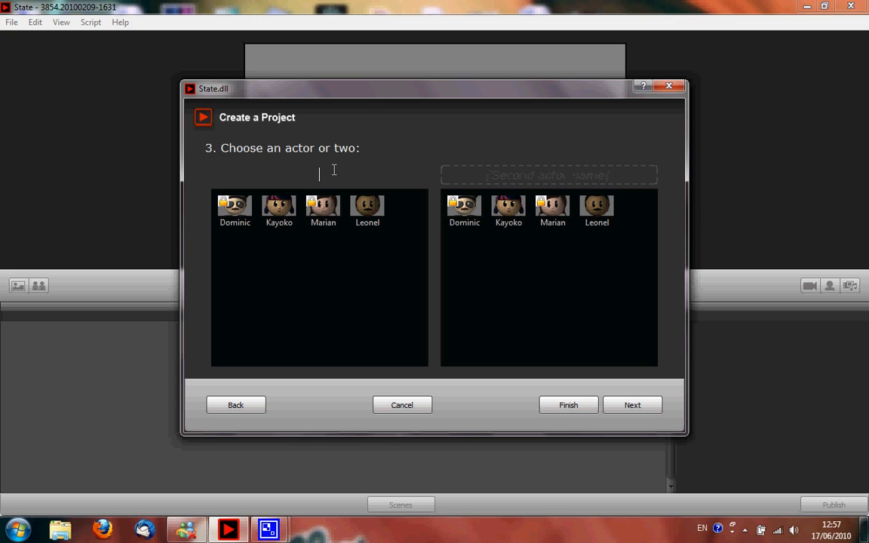
Cast Leonel as the first actor named "Thor" and Kayoko as the second actor named "Anna", and continue to the dialogue.
type("hor")
left_click(569, 175)
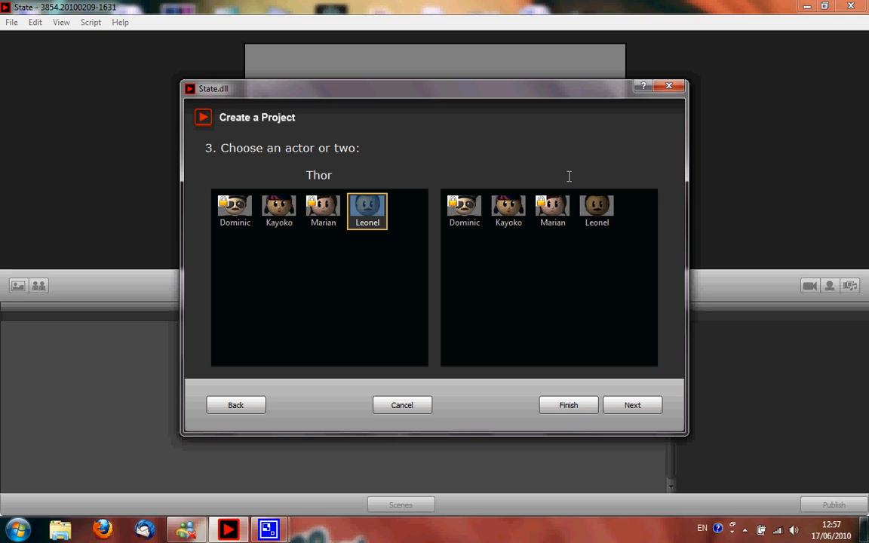
type("Anna")
left_click(500, 214)
left_click(637, 405)
Enter "Hi" as the first dialogue line for both actors and finish creating the project.
left_click(363, 176)
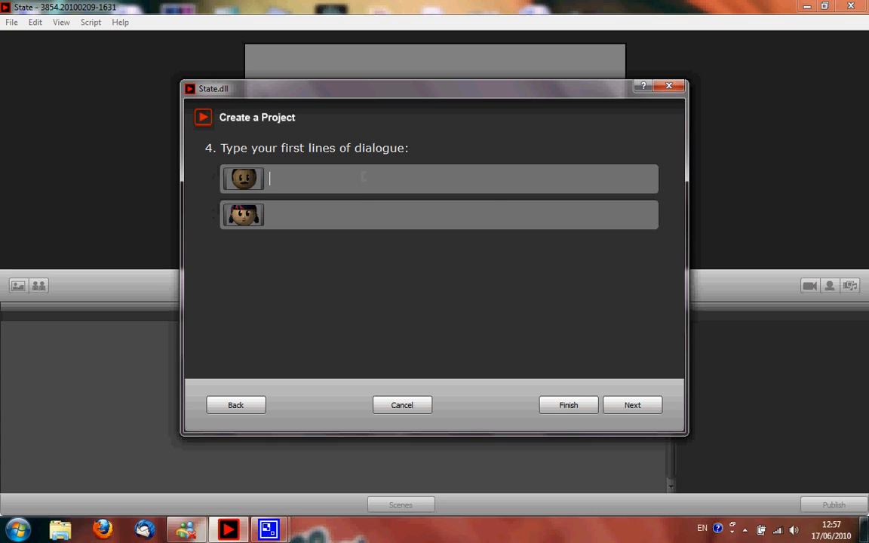
type("HI")
left_click(273, 209)
type("HI")
left_click(626, 408)
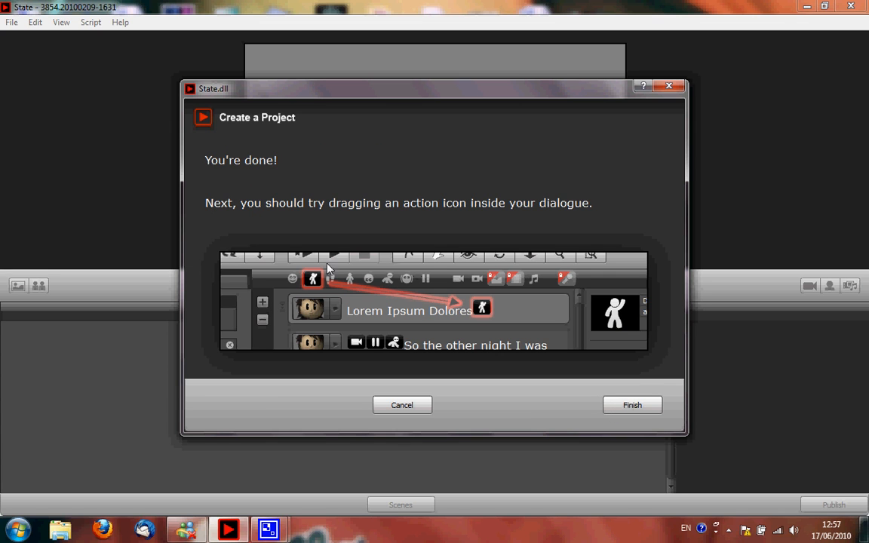
left_click(650, 410)
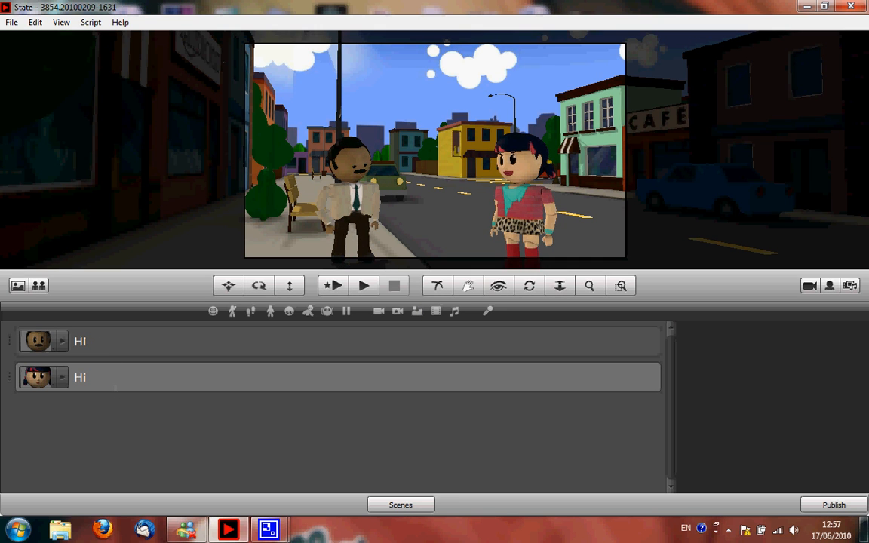
Look over the script options, the scene's location settings and the cast list.
left_click(91, 23)
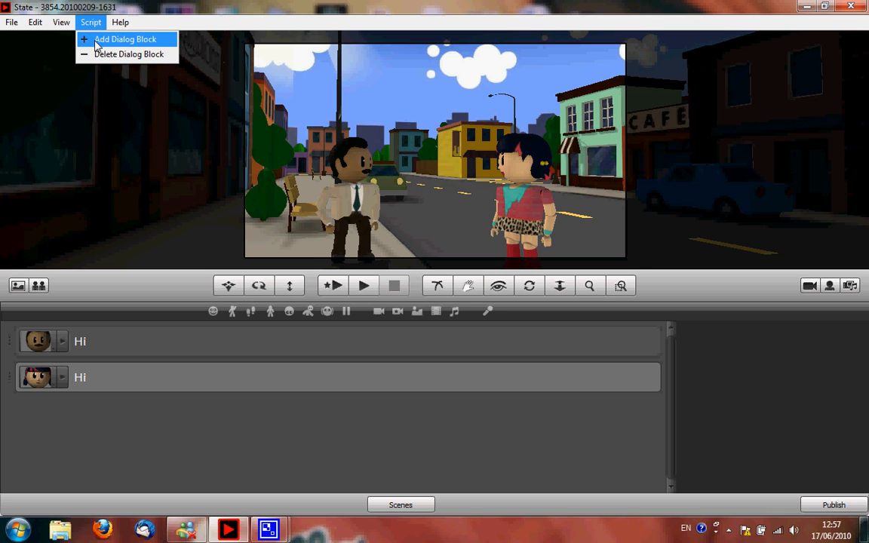
left_click(160, 22)
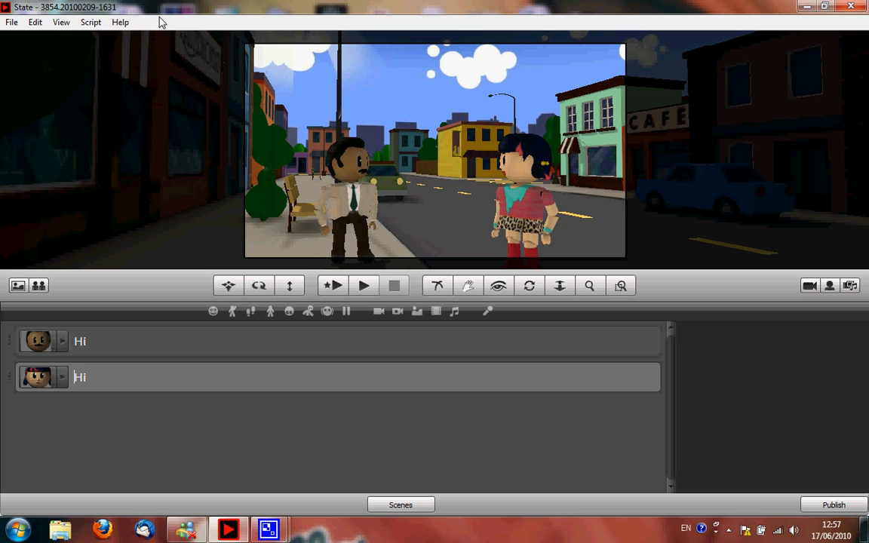
left_click(17, 286)
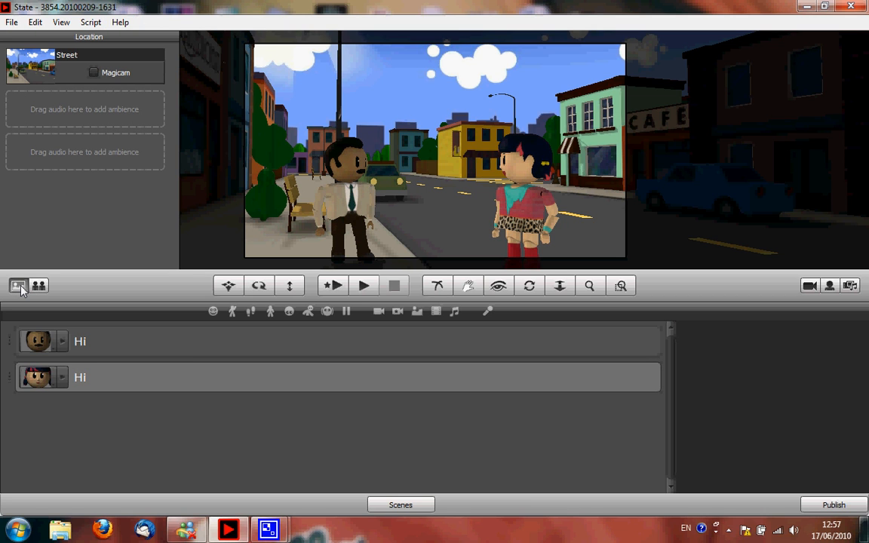
left_click(38, 286)
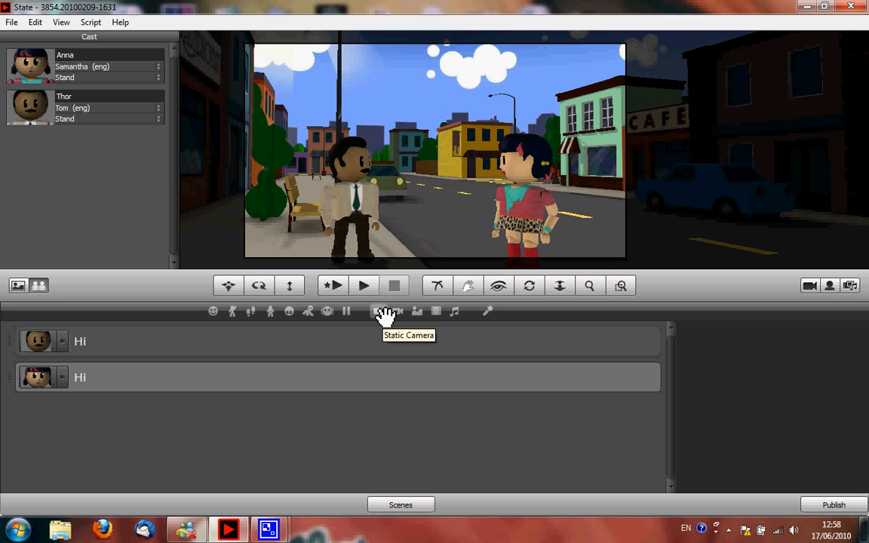
Insert a static camera action after Thor's "Hi" line and bring up the Camera3 view.
left_click_drag(385, 315, 125, 348)
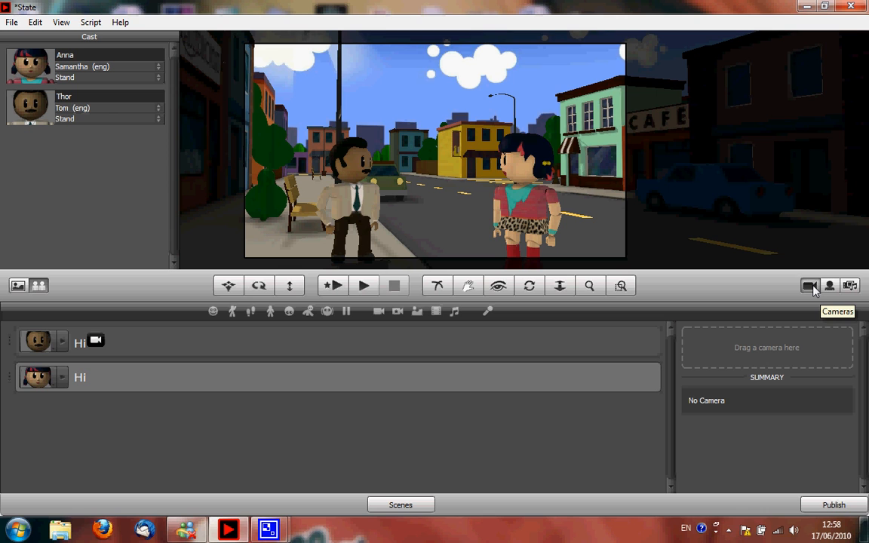
left_click(812, 287)
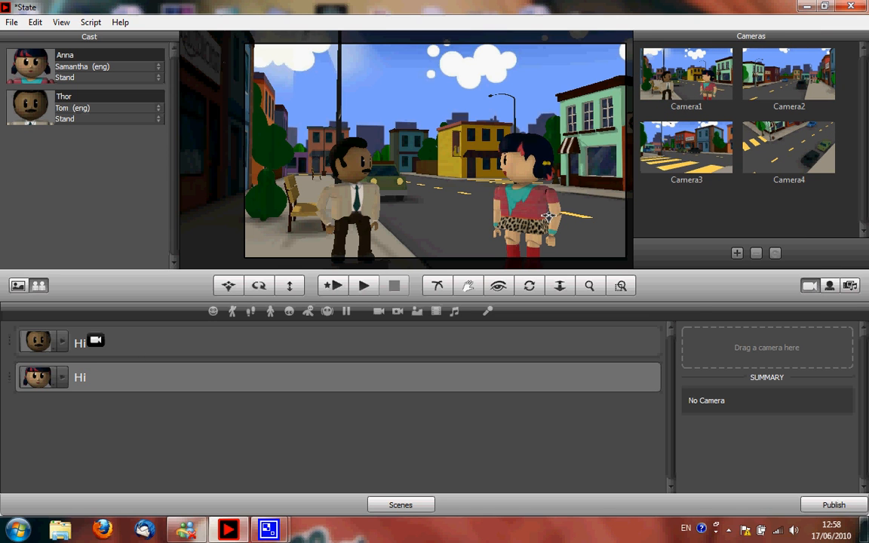
left_click(726, 147)
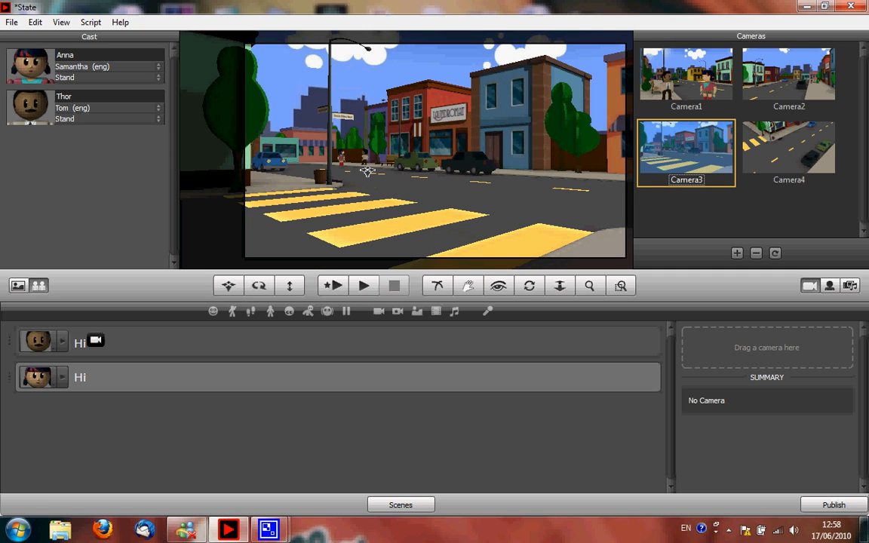
Move the camera past the crosswalk toward the laundromat side of the street, keeping the two actors in frame.
left_click(561, 286)
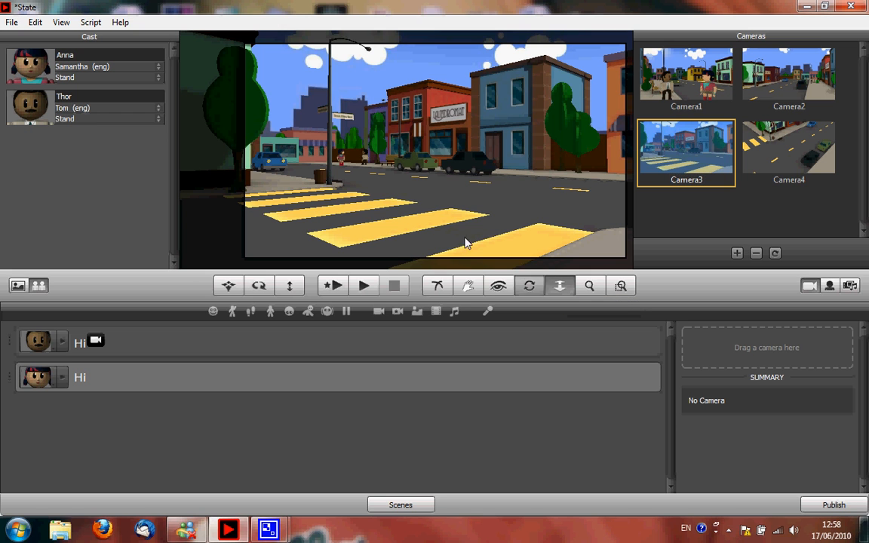
left_click_drag(329, 154, 367, 172)
scroll(367, 172, "up", 4)
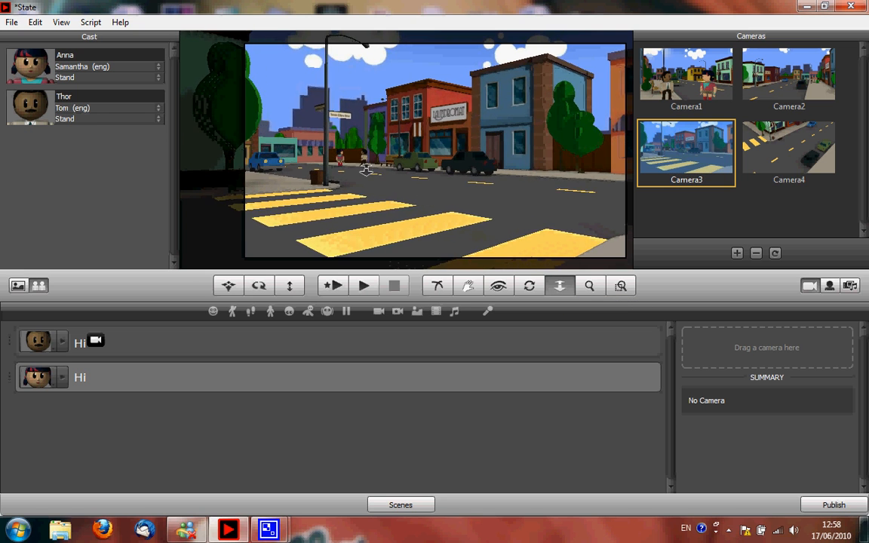
scroll(367, 170, "down", 5)
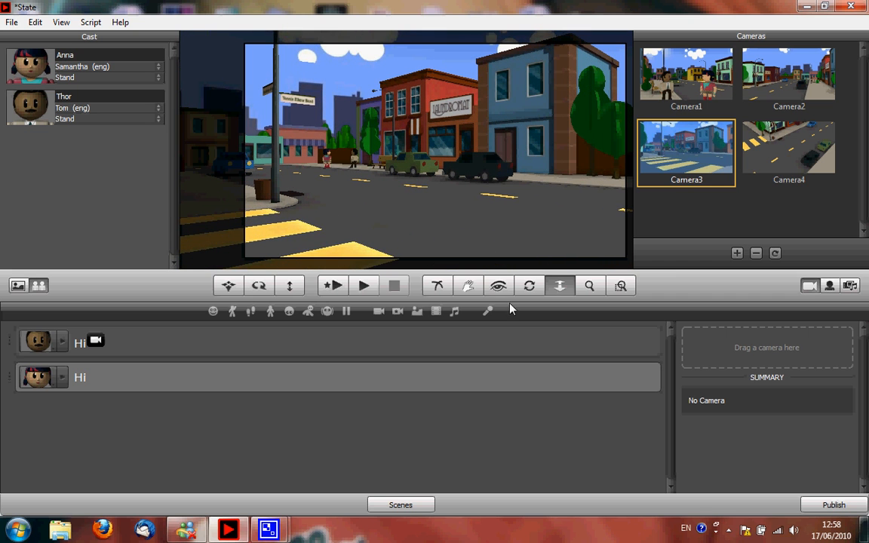
left_click(475, 293)
left_click_drag(306, 130, 380, 139)
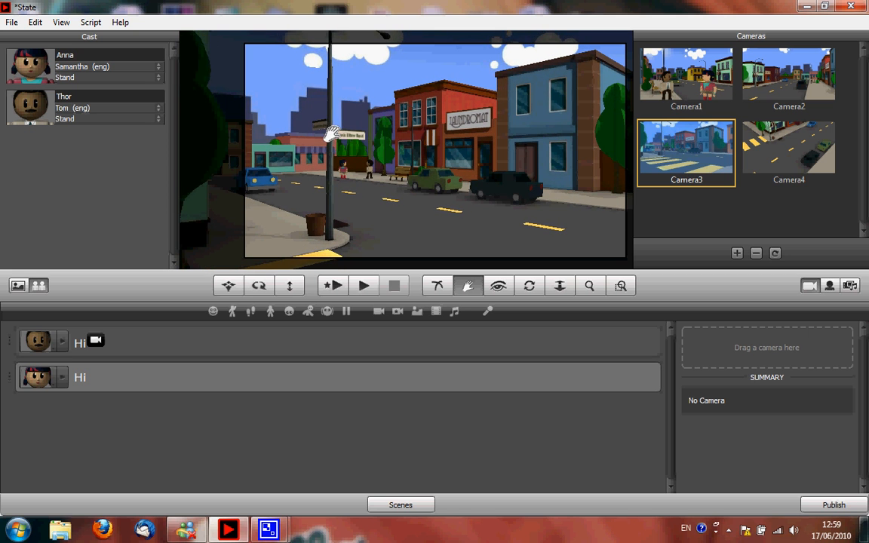
left_click(559, 285)
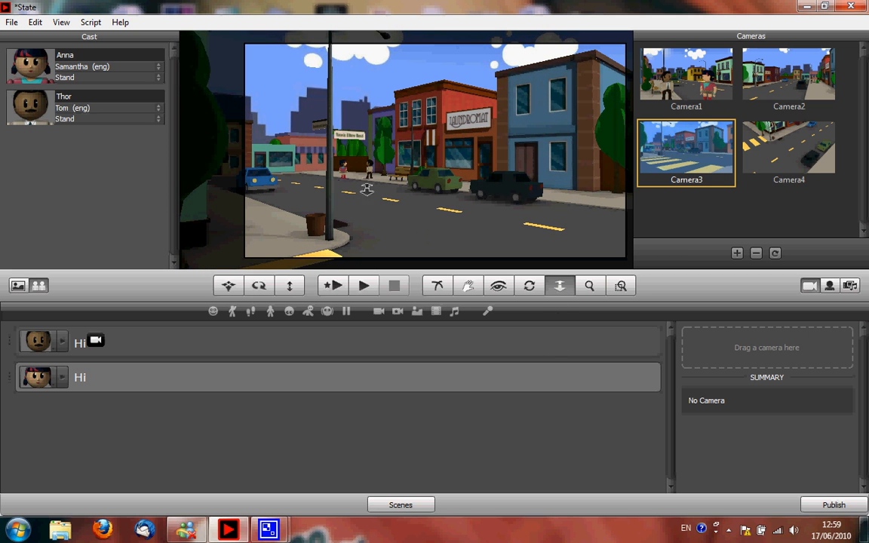
scroll(365, 184, "up", 4)
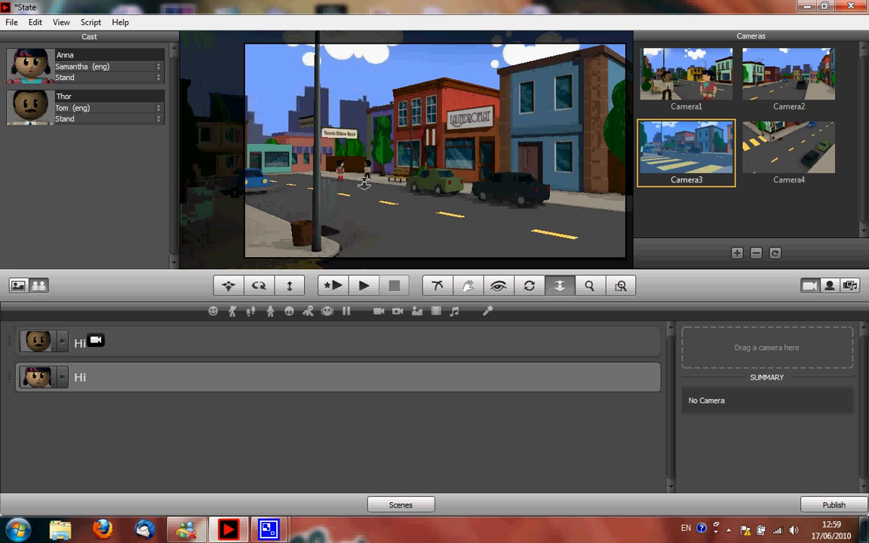
Zoom in on the two actors by the bench and pan them into the frame beside the street signs.
left_click(589, 285)
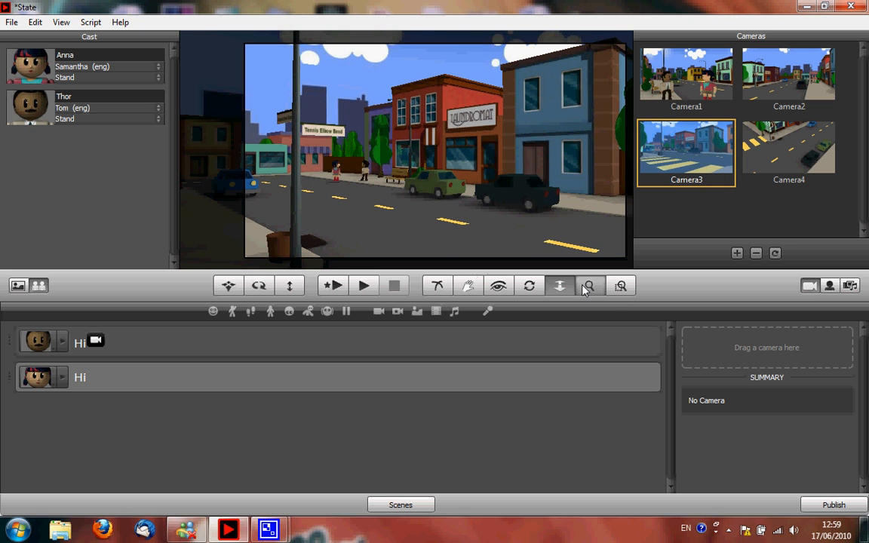
left_click_drag(354, 162, 310, 198)
left_click(467, 285)
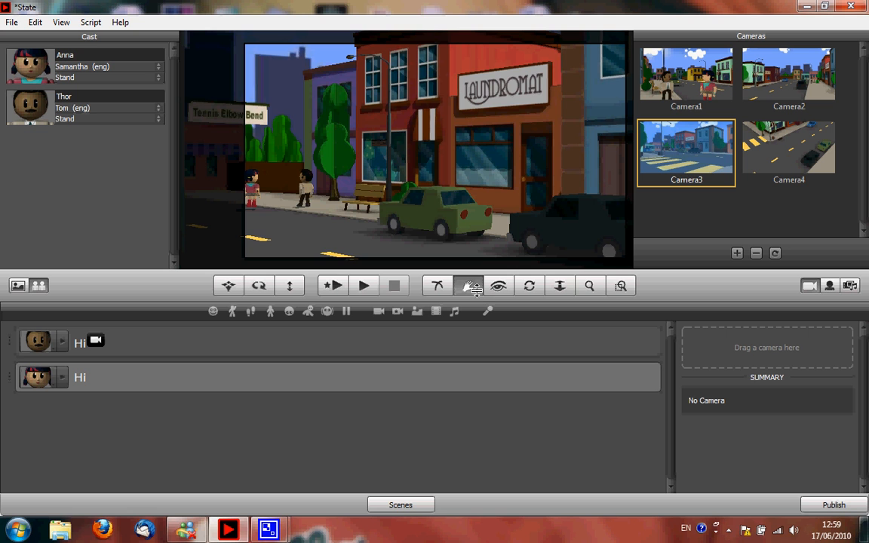
left_click_drag(366, 204, 360, 229)
left_click(590, 283)
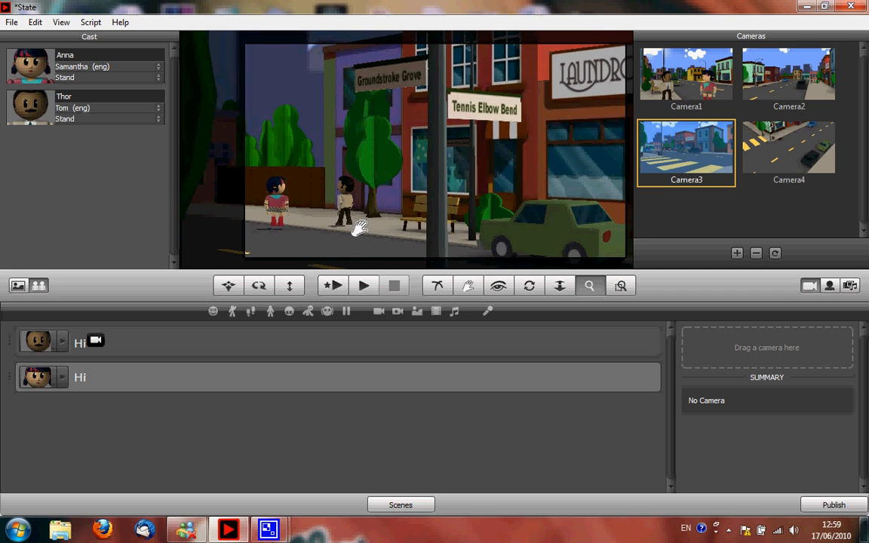
Orbit the camera slightly and turn it so both actors stand closer to the middle of the frame.
left_click(531, 285)
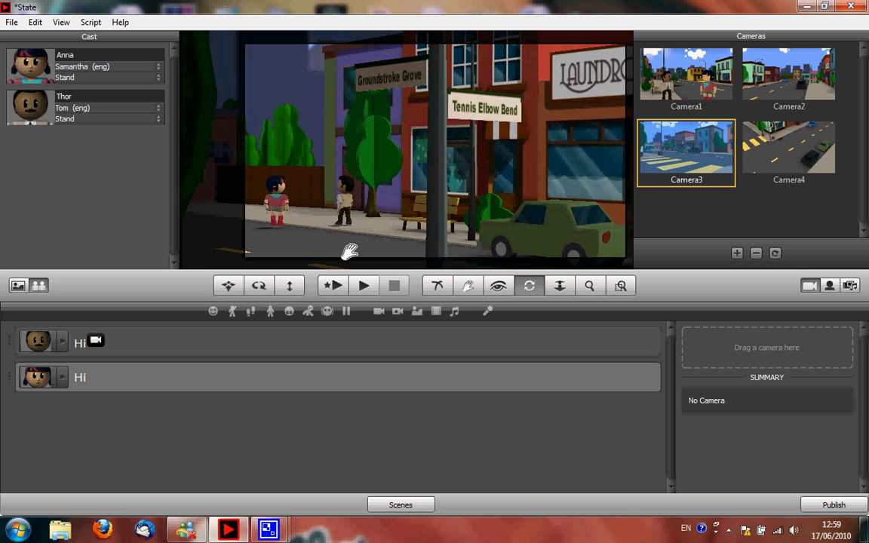
left_click_drag(349, 248, 347, 251)
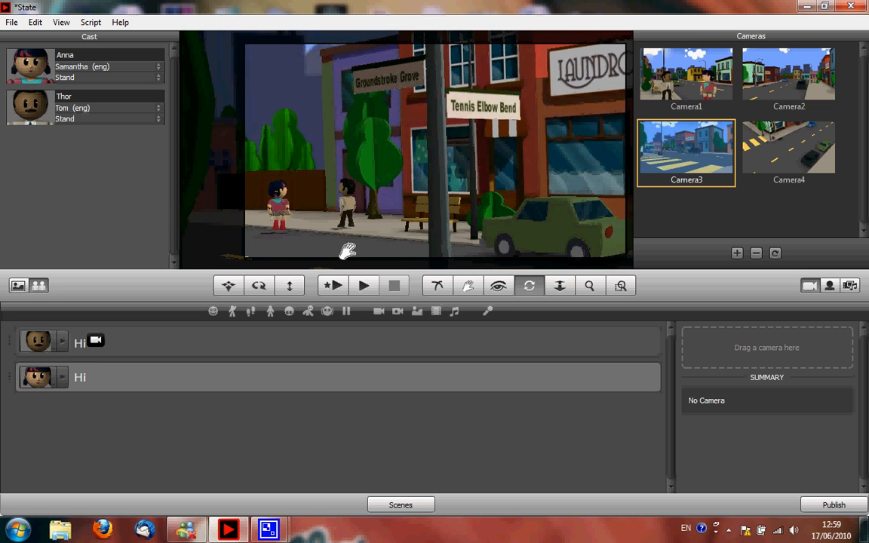
left_click(498, 287)
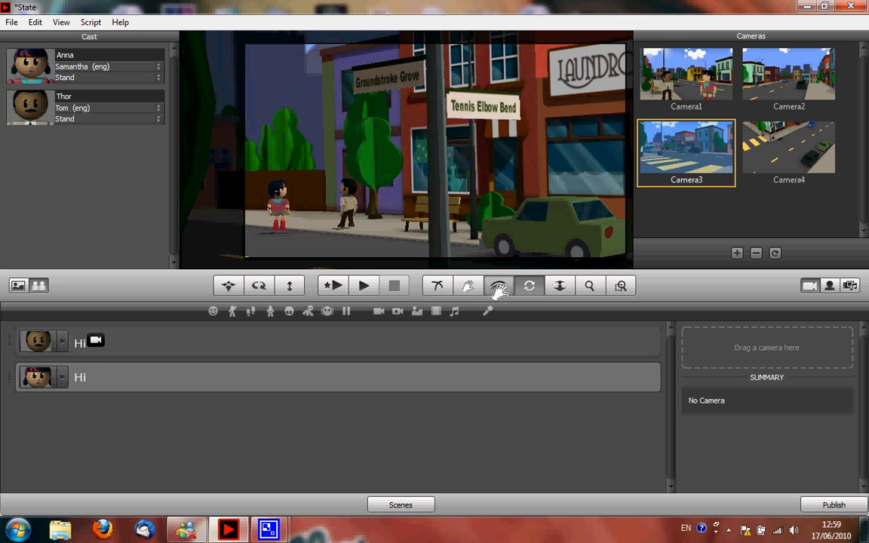
left_click_drag(401, 251, 369, 226)
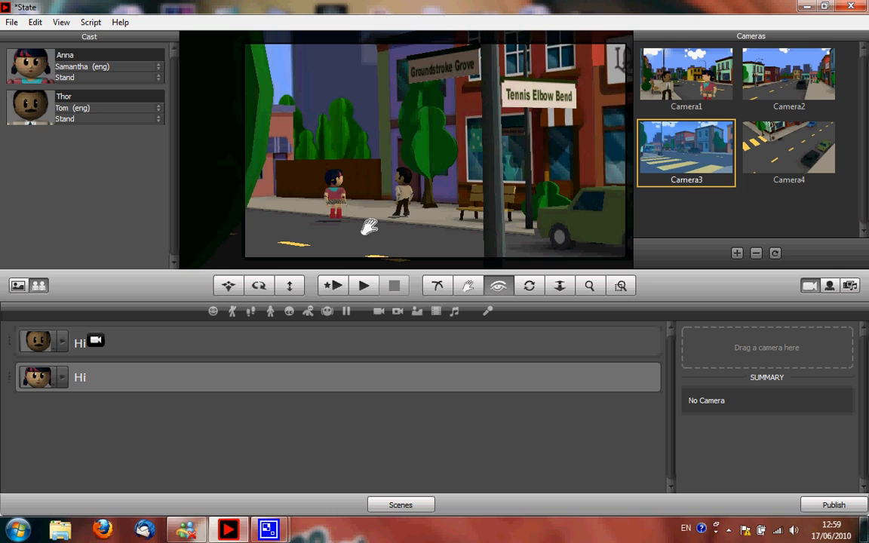
Save the adjusted view as a new camera and assign it to the static camera action on Thor's line.
left_click(738, 254)
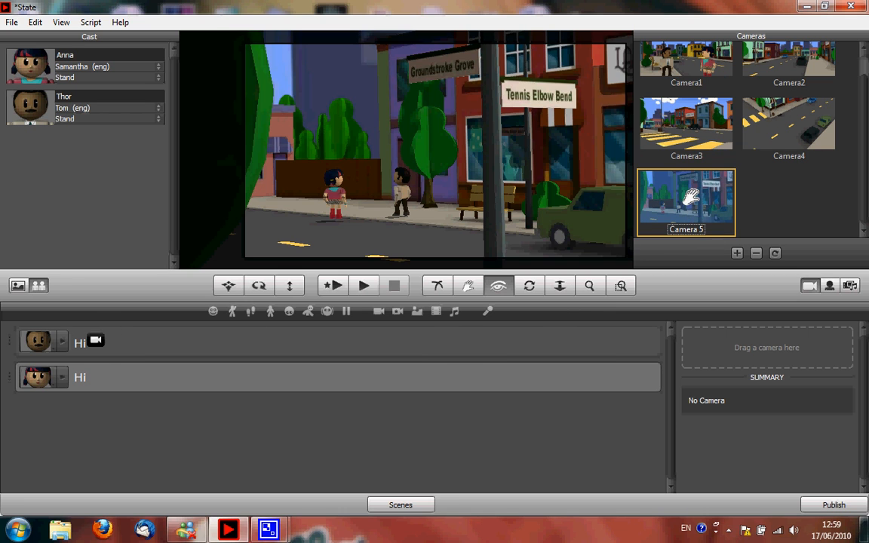
left_click_drag(786, 339, 785, 344)
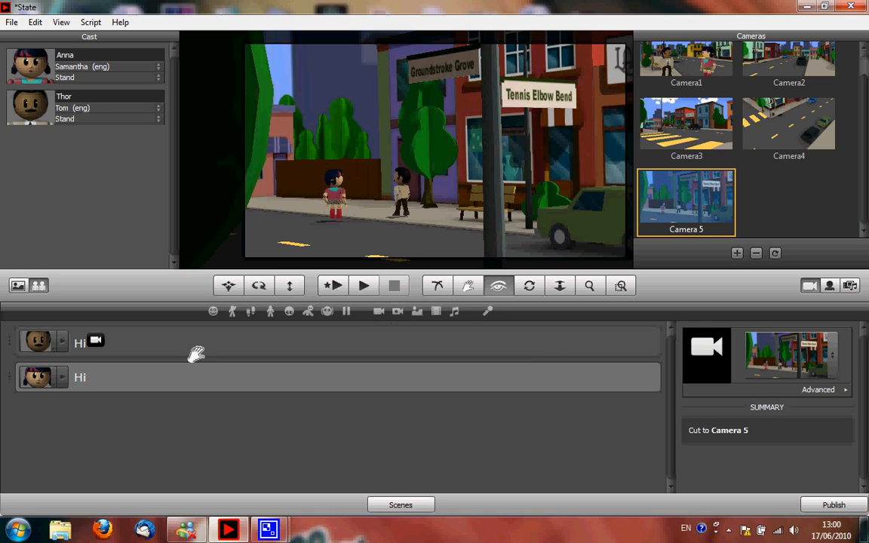
Add a Frame One Actor camera action after Anna's "Hi" line, set to a Medium Close Up shot of Anna.
left_click_drag(52, 373, 95, 376)
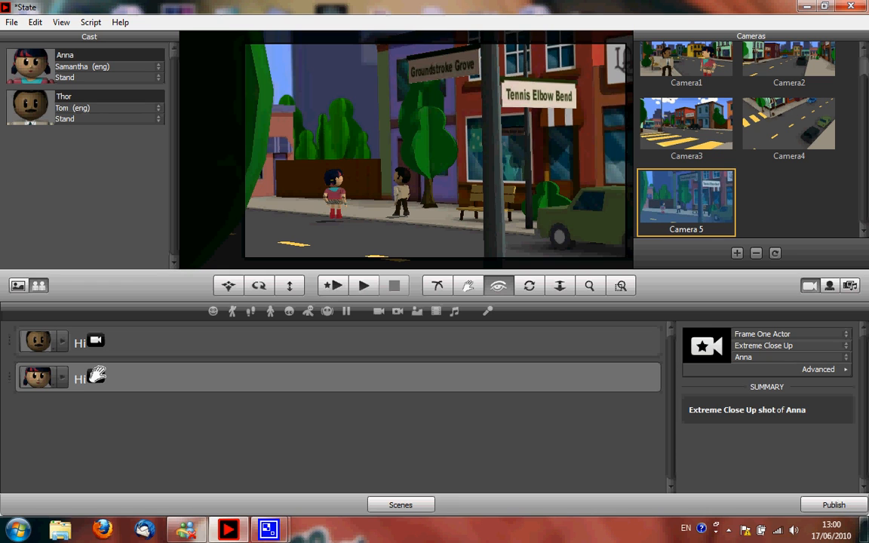
left_click(830, 334)
left_click(830, 344)
left_click(830, 345)
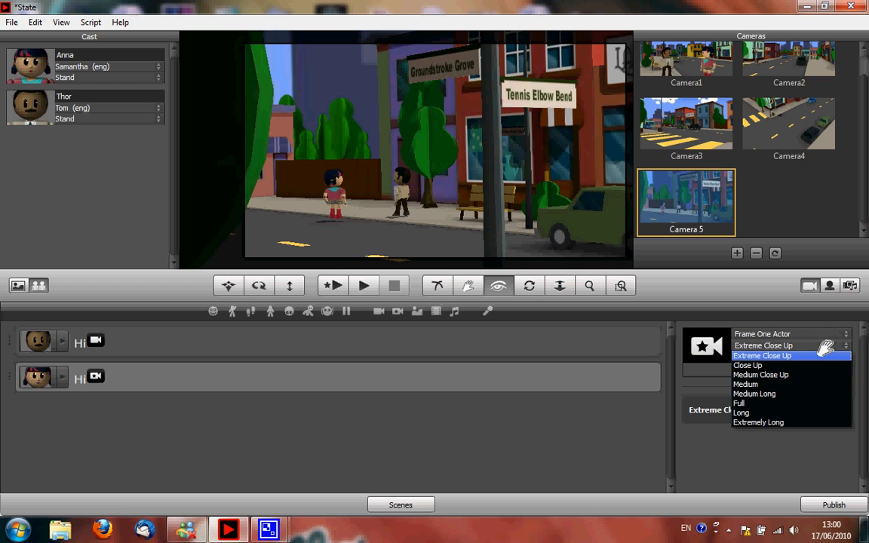
left_click(785, 375)
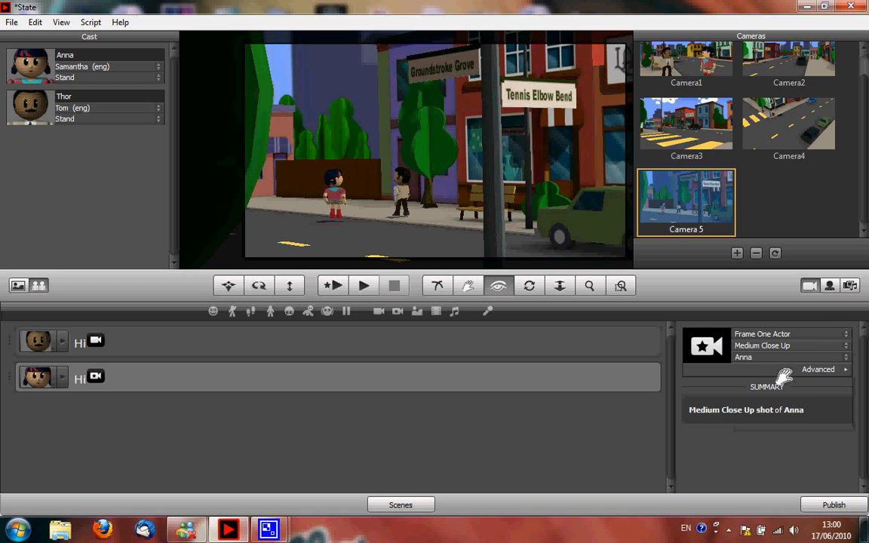
left_click(763, 358)
left_click(761, 357)
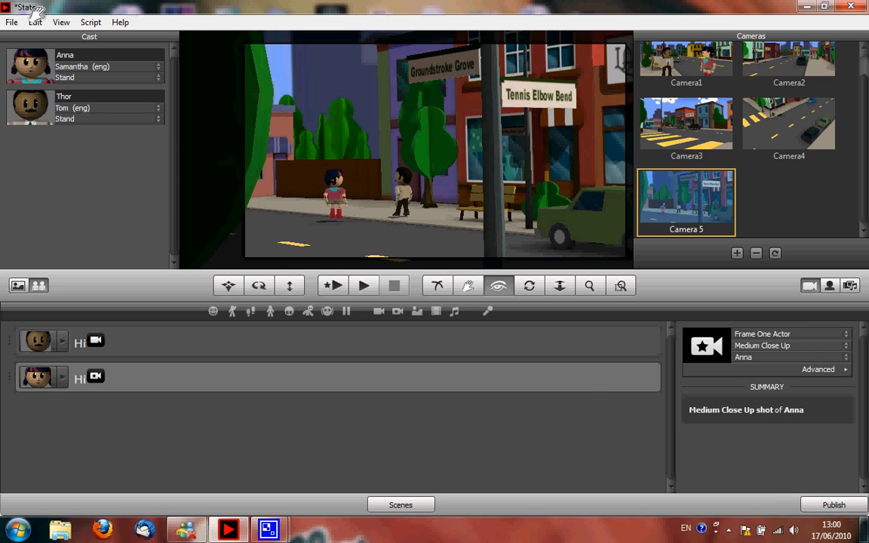
Try the Fullscreen 4:3 format in the movie export options and cancel the export.
left_click(11, 22)
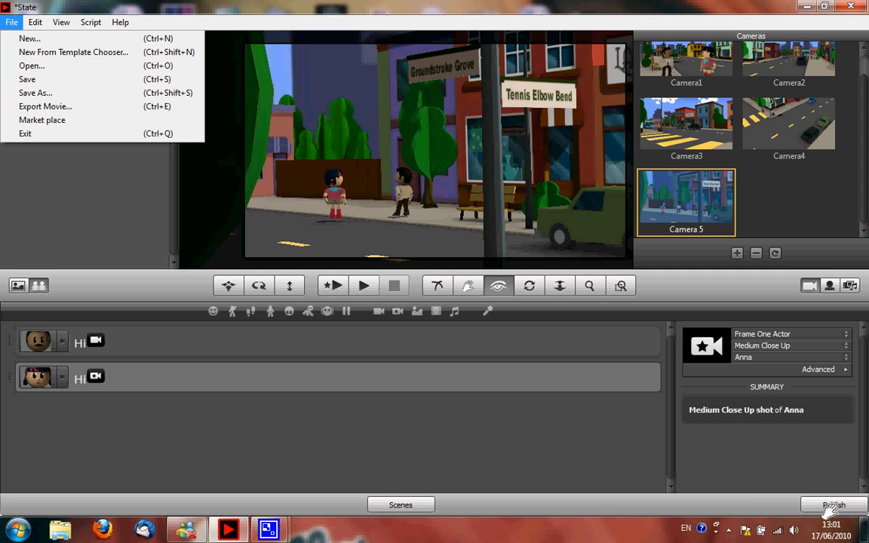
left_click(36, 106)
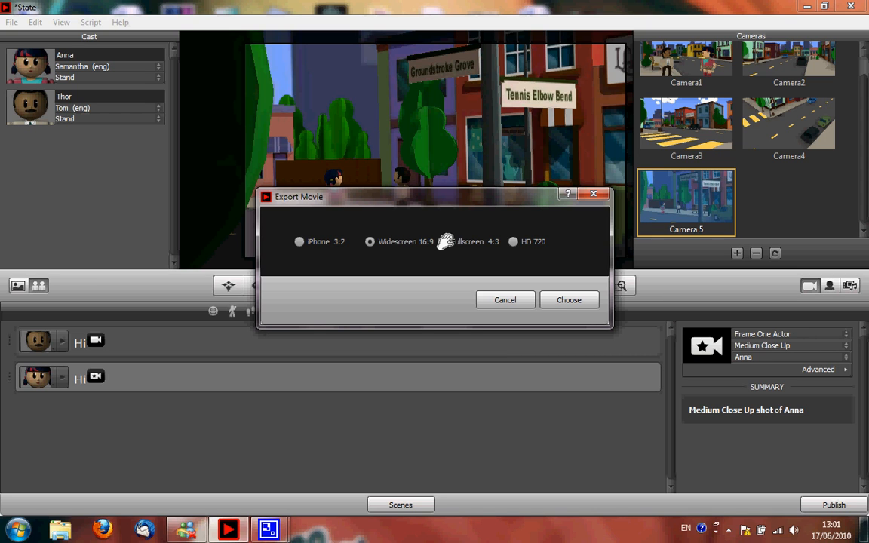
left_click(444, 241)
left_click(506, 300)
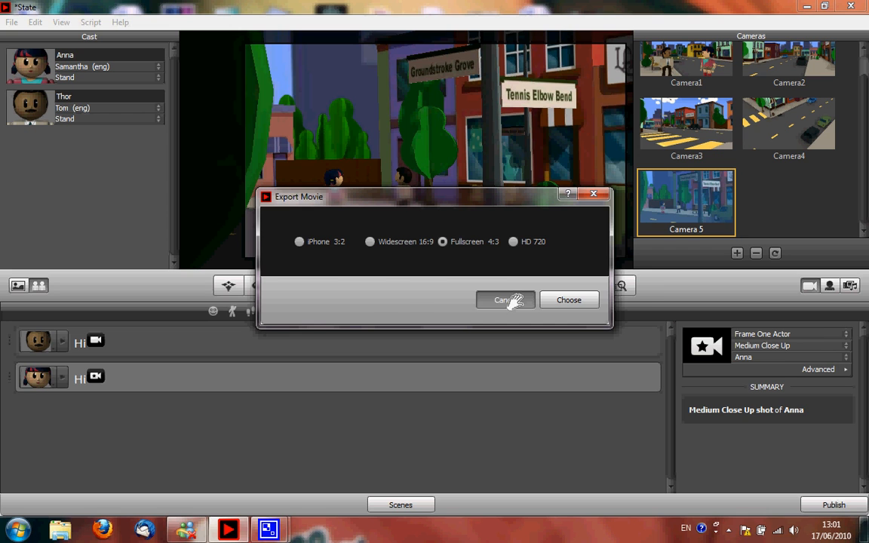
Export the movie in Widescreen 16:9 format to the Desktop as an AVI MPEG-4 file named test, replacing the existing file.
left_click(11, 22)
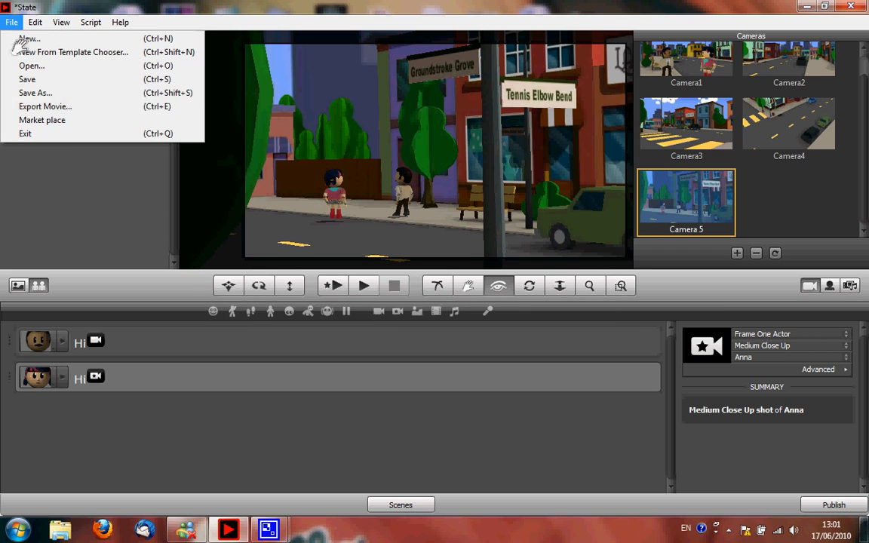
left_click(46, 110)
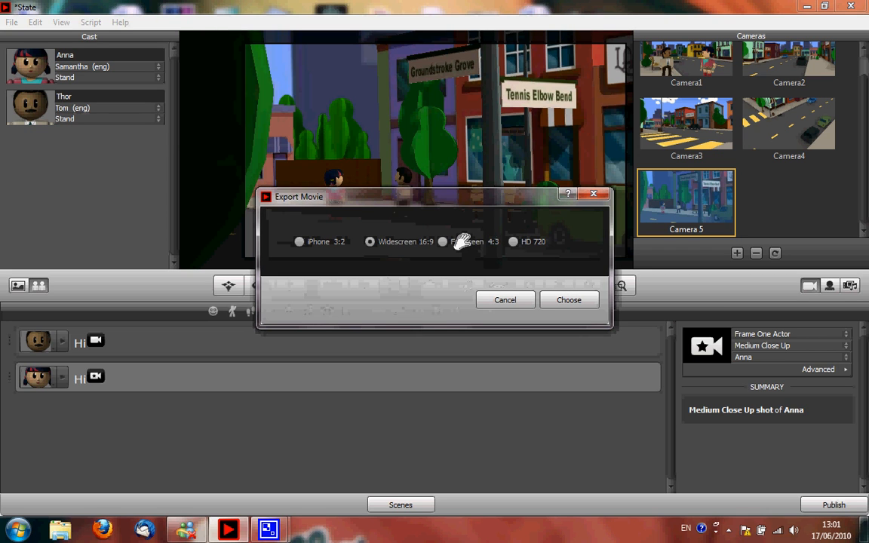
left_click(573, 300)
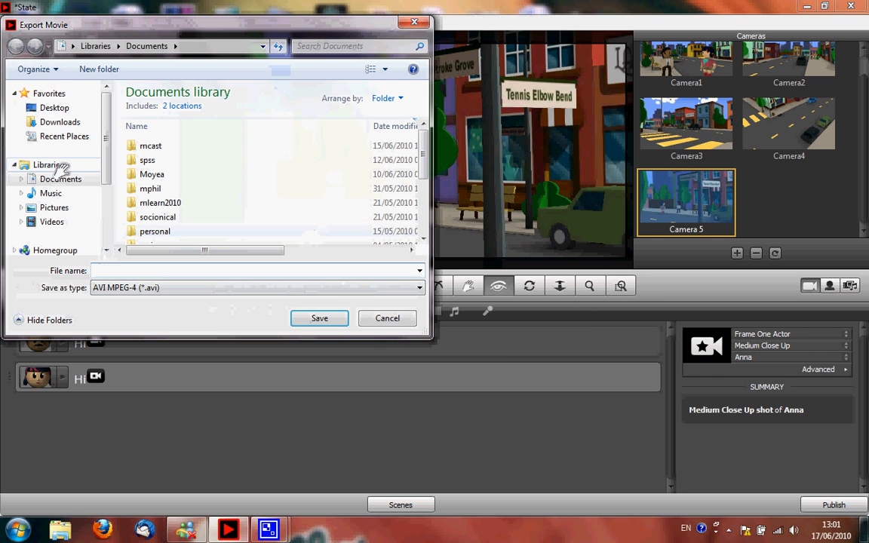
left_click(55, 107)
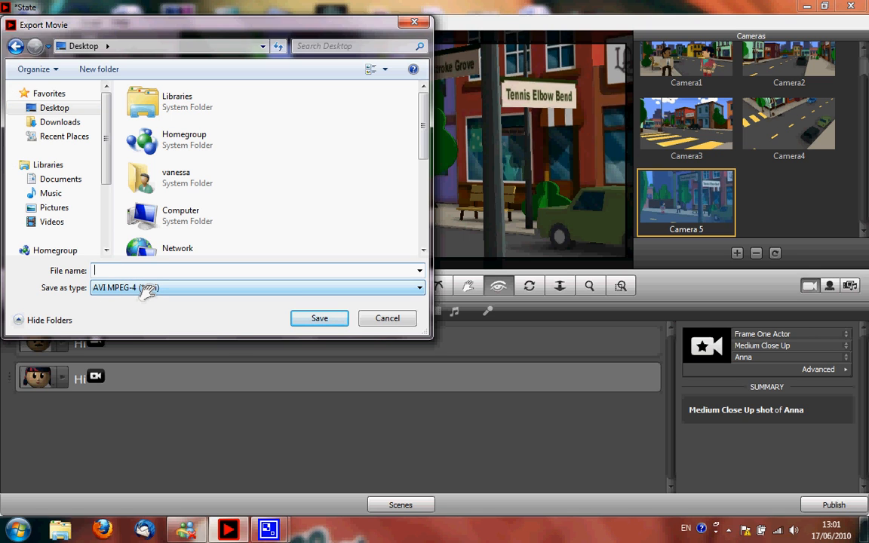
type("test")
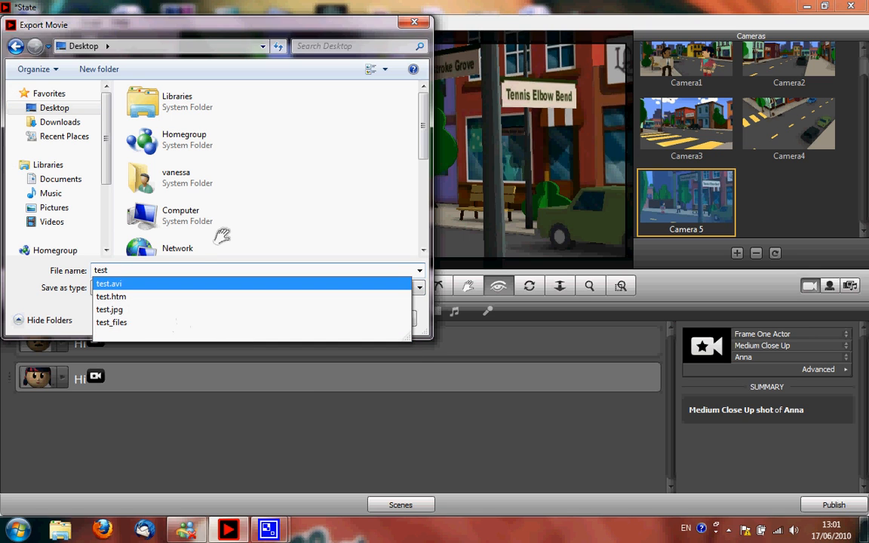
key("Return")
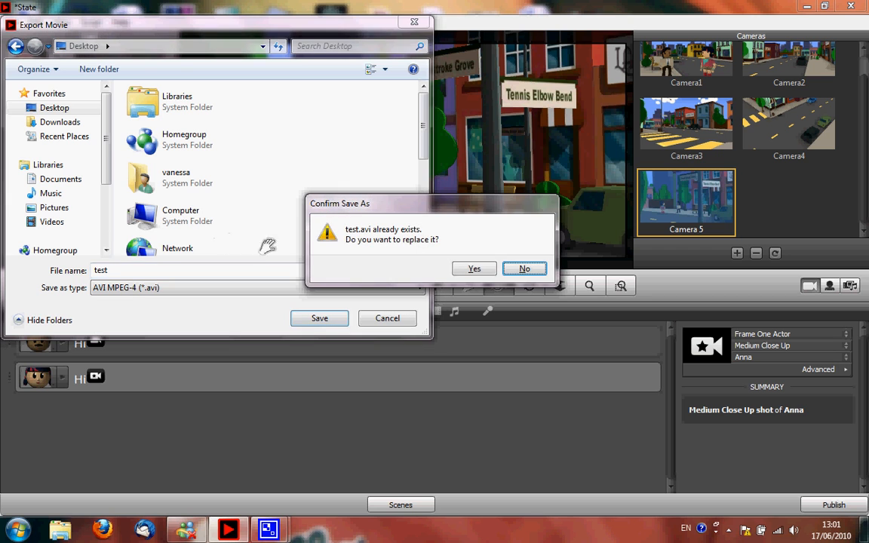
left_click(472, 269)
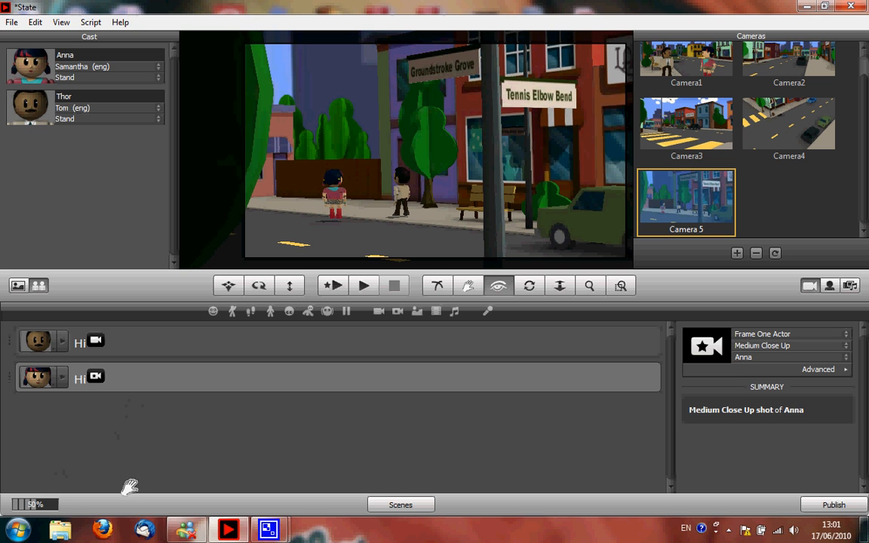
mouse_move(270, 527)
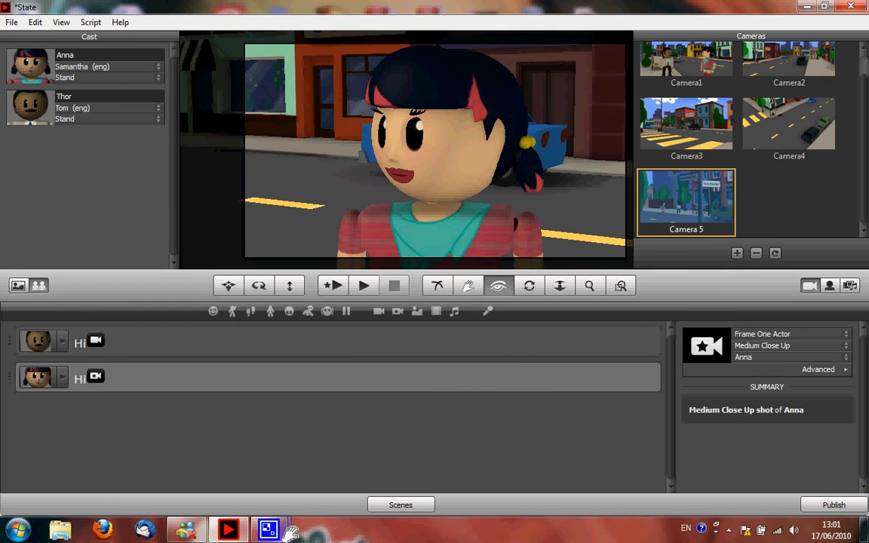
left_click(270, 528)
left_click(248, 458)
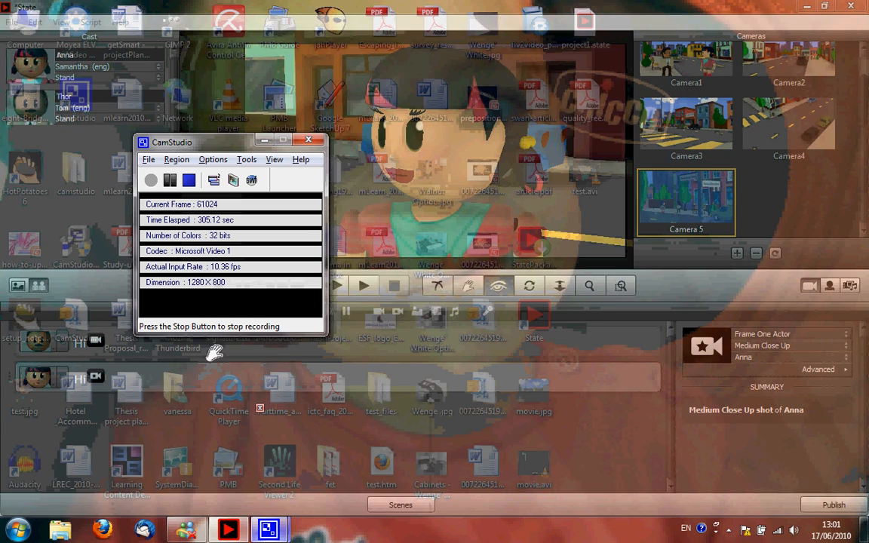